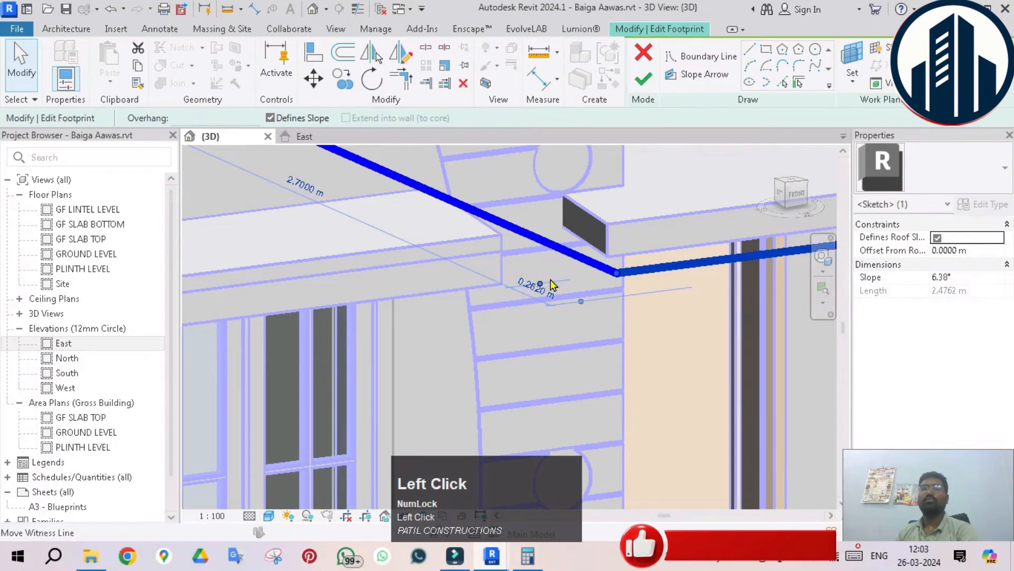
# - In the GF LINTEL LEVEL plan, set the porch roof footprint's front boundary to .25' beyond the slab outline
pyautogui.moveTo(552, 284); pyautogui.dragTo(631, 217)
pyautogui.moveTo(582, 300); pyautogui.dragTo(633, 216)
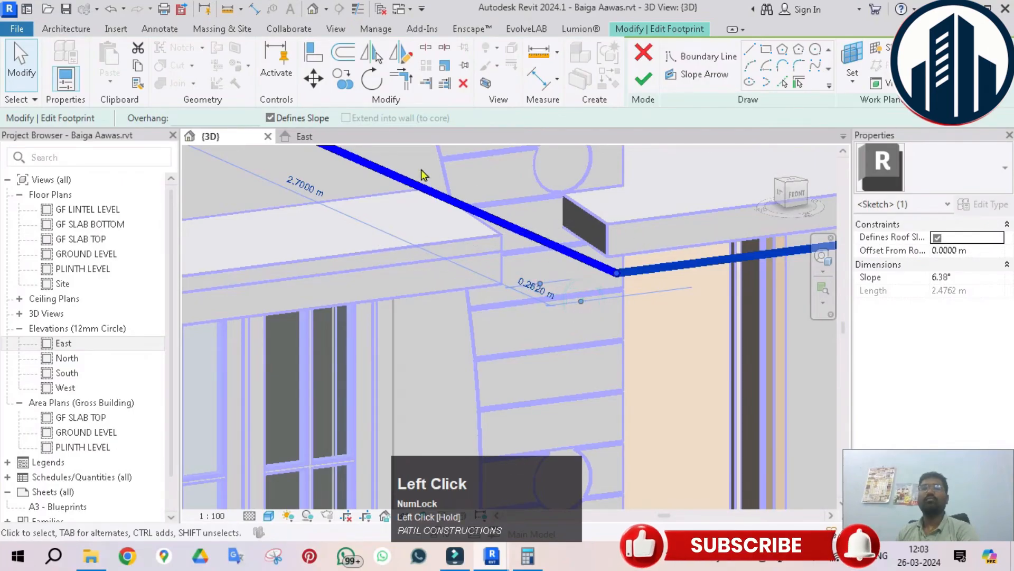
pyautogui.doubleClick(94, 209)
pyautogui.scroll(3, 541, 405)
pyautogui.scroll(3, 535, 389)
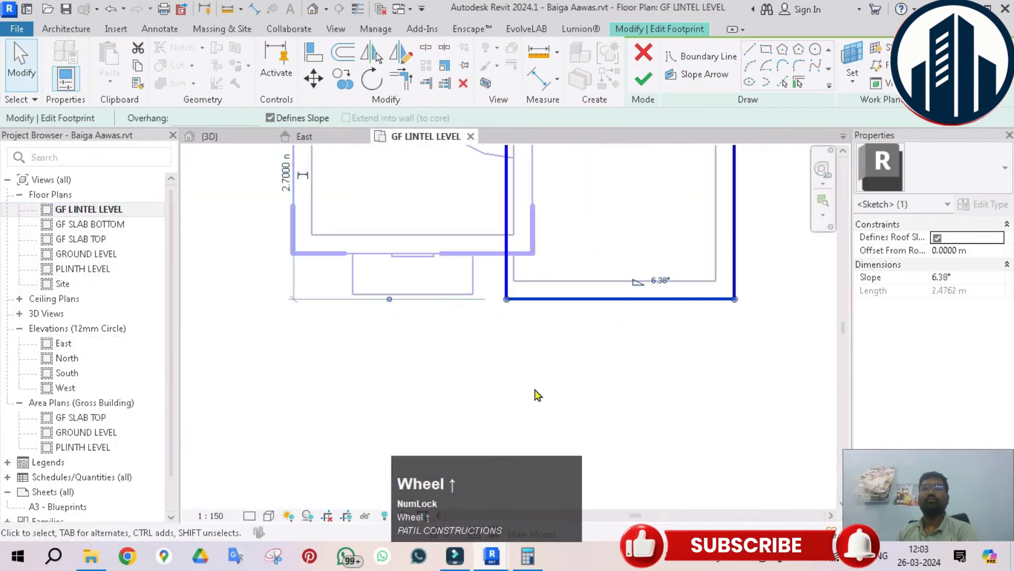
pyautogui.click(600, 337)
pyautogui.click(579, 302)
pyautogui.moveTo(484, 254); pyautogui.dragTo(557, 282)
pyautogui.click(468, 307)
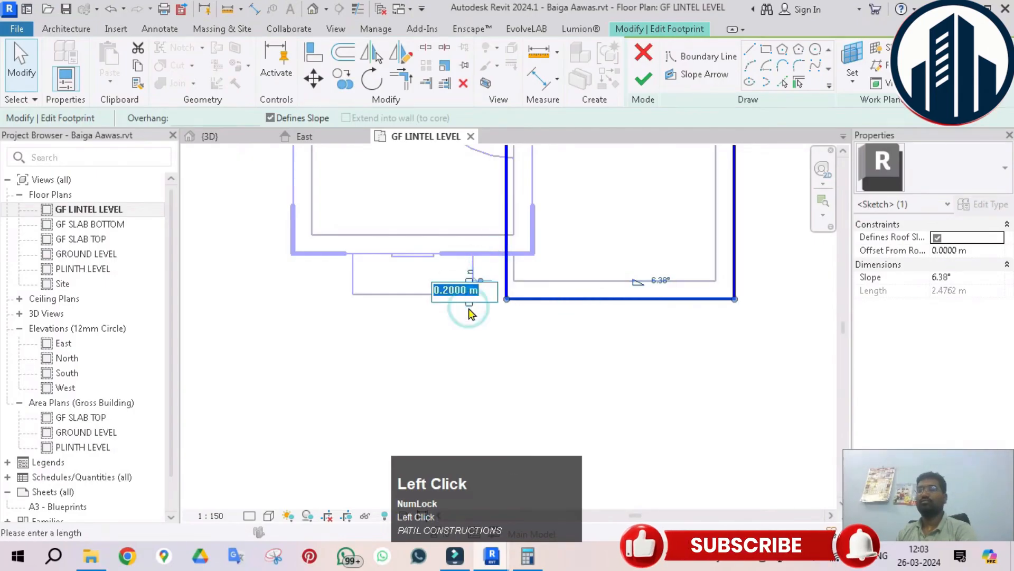
pyautogui.write(".25'")
pyautogui.press('Return')
# - Set the porch roof's right boundary to .25' beyond the slab outline and finish the footprint edit
pyautogui.scroll(-3, 507, 335)
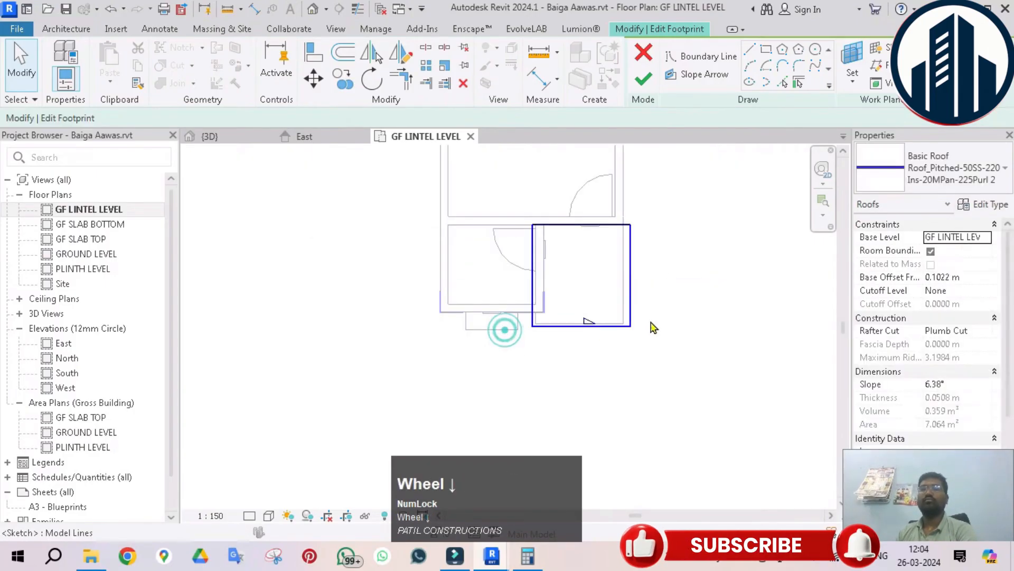
pyautogui.click(630, 291)
pyautogui.moveTo(544, 346); pyautogui.dragTo(609, 355)
pyautogui.click(607, 350)
pyautogui.write(".25'")
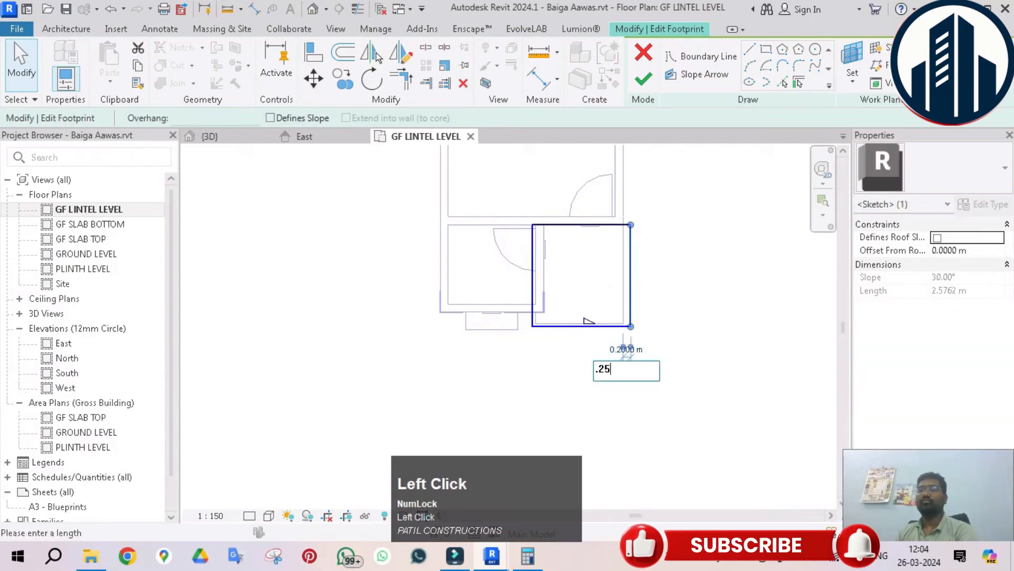
pyautogui.press('Return')
pyautogui.click(679, 337)
pyautogui.click(643, 79)
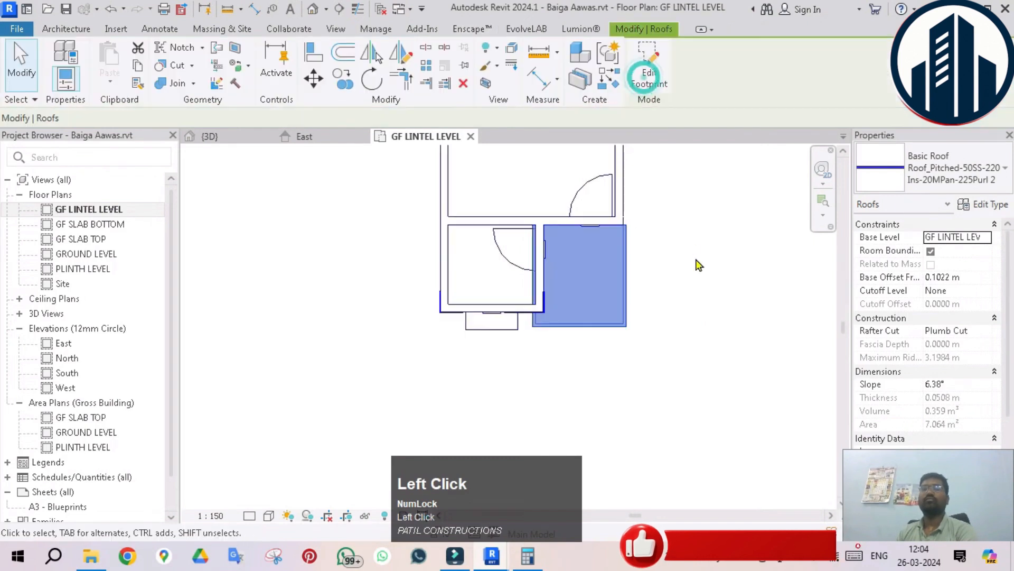
# - Select the small roof above the front window in 3D and edit its footprint in the GF LINTEL LEVEL plan
pyautogui.click(695, 258)
pyautogui.click(252, 136)
pyautogui.scroll(-4, 616, 288)
pyautogui.scroll(1, 695, 147)
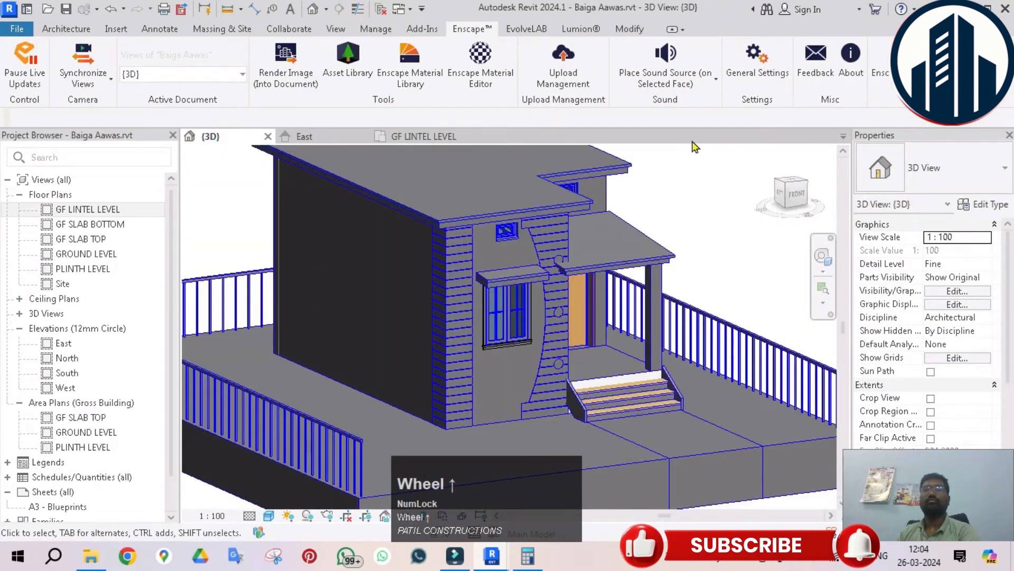
pyautogui.click(523, 270)
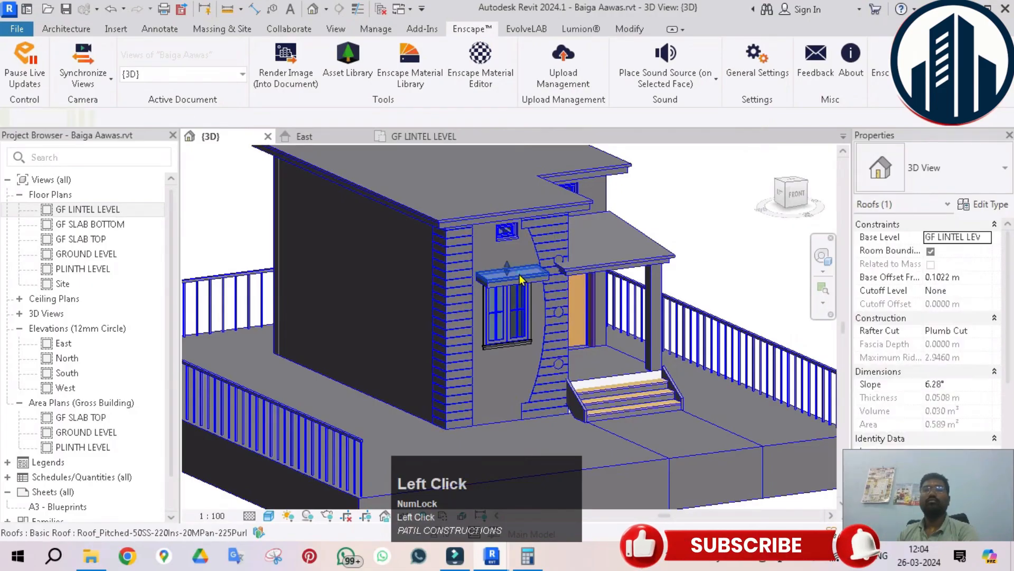
pyautogui.click(640, 65)
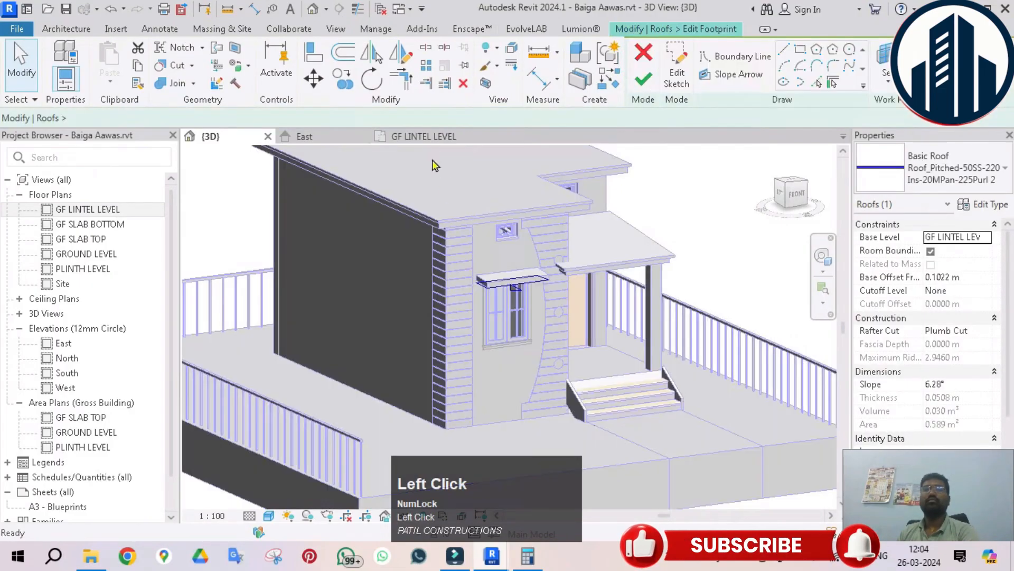
pyautogui.click(436, 138)
# - Move the window roof's front boundary outward, setting its overhang beyond the slab outline to .25'
pyautogui.scroll(2, 497, 325)
pyautogui.click(494, 334)
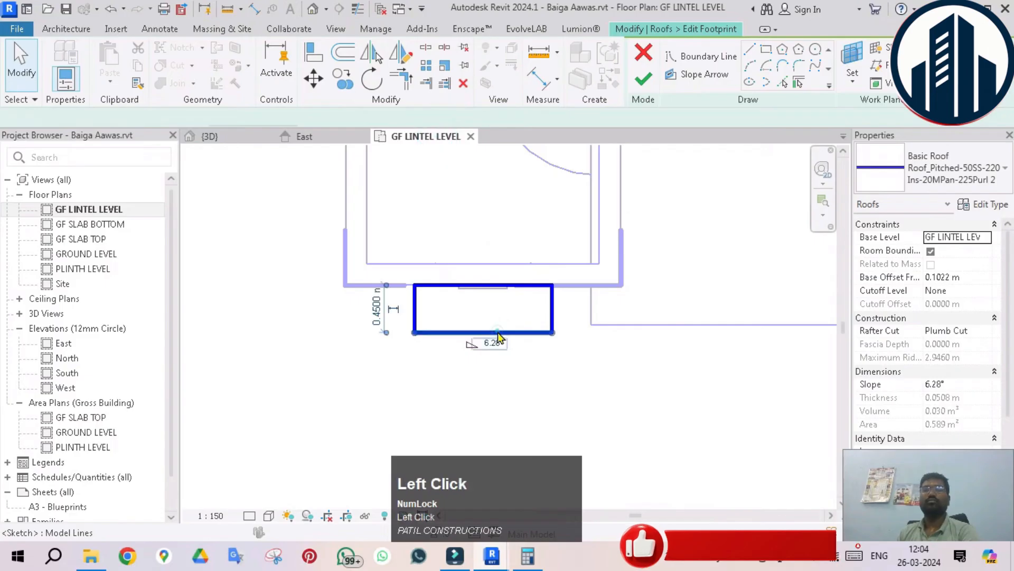
pyautogui.scroll(2, 528, 323)
pyautogui.moveTo(547, 314); pyautogui.dragTo(535, 370)
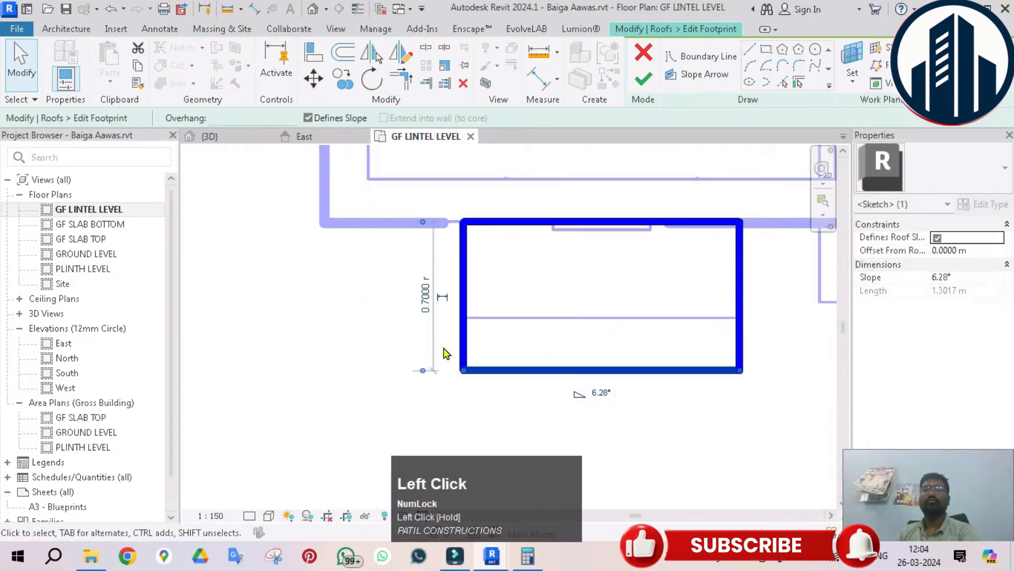
pyautogui.click(425, 296)
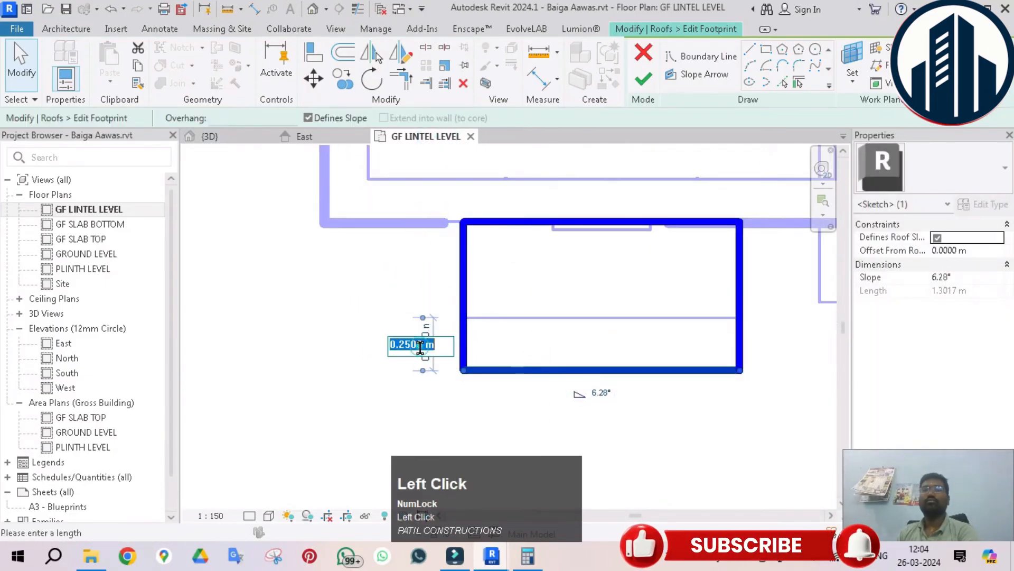
pyautogui.write(".25'")
pyautogui.click(392, 306)
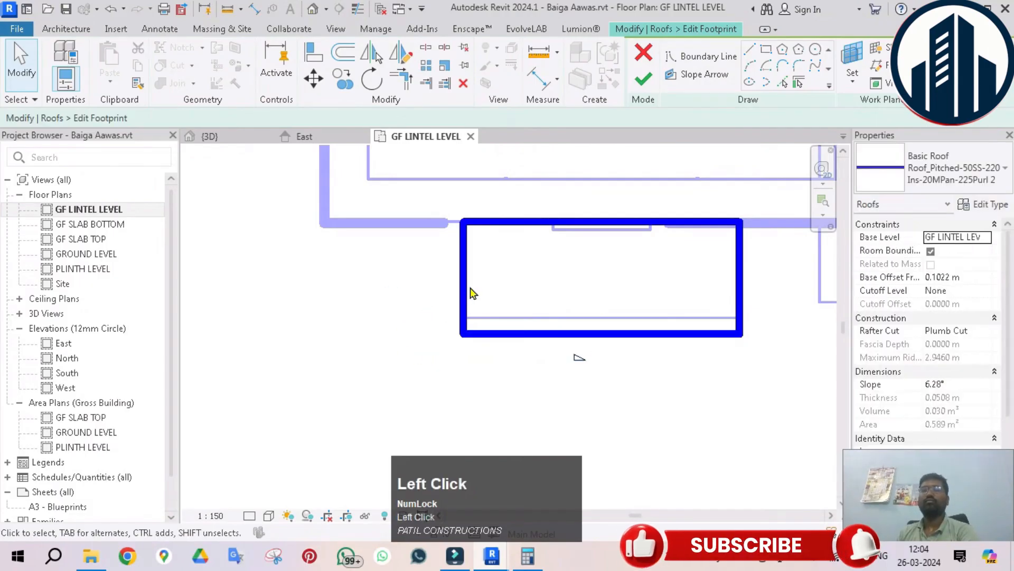
# - Move the window roof's left boundary outward and set its distance from the slab outline to .25'
pyautogui.click(462, 267)
pyautogui.moveTo(462, 267); pyautogui.dragTo(401, 267)
pyautogui.moveTo(736, 373)
pyautogui.mouseDown()
pyautogui.moveTo(558, 324)
pyautogui.moveTo(453, 278)
pyautogui.moveTo(455, 315)
pyautogui.mouseUp()
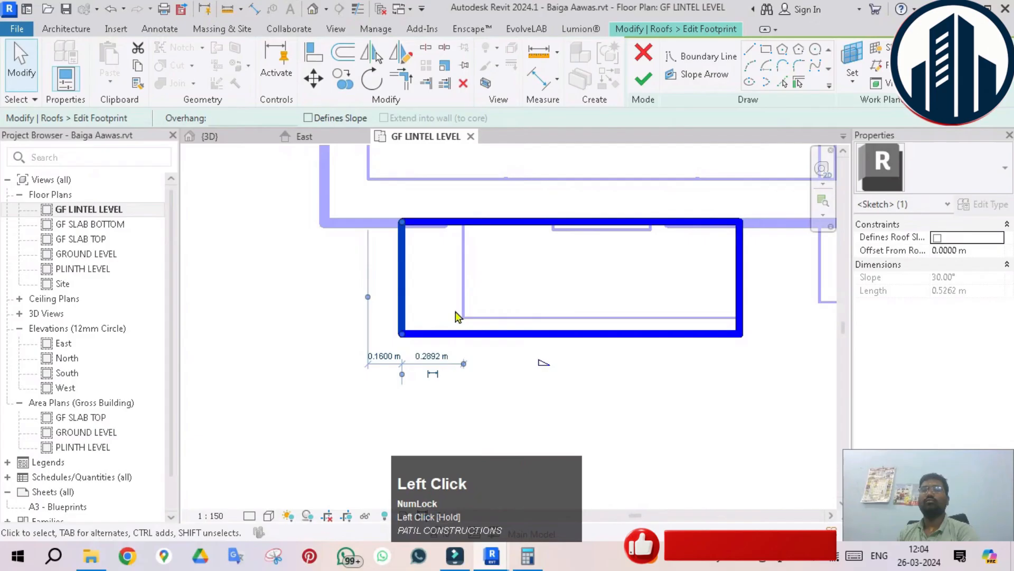
pyautogui.click(444, 351)
pyautogui.write('.25')
pyautogui.press('Return')
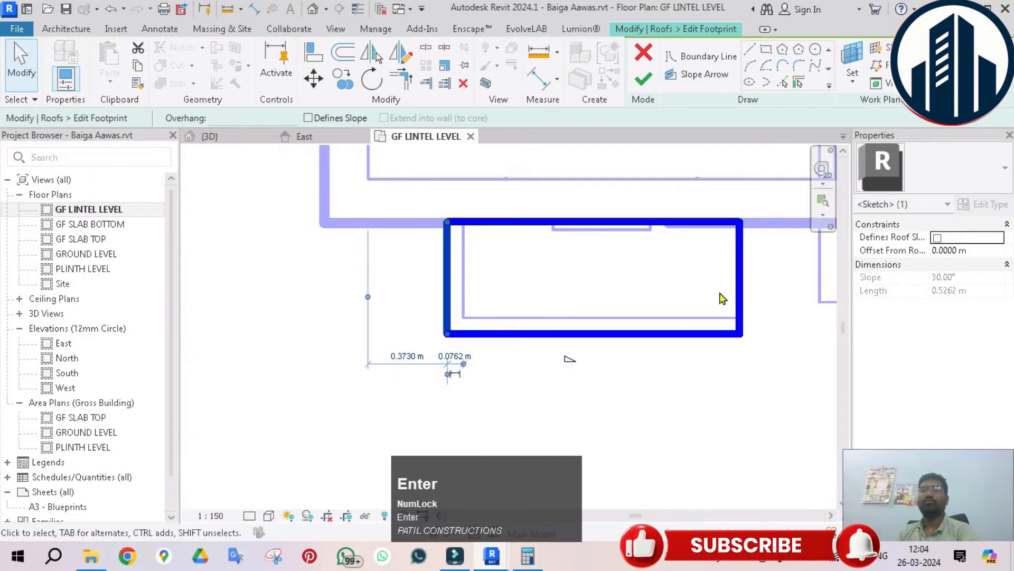
# - Set the window roof's right boundary to .25' beyond the slab outline and finish the footprint edit
pyautogui.click(736, 276)
pyautogui.scroll(-3, 621, 328)
pyautogui.moveTo(668, 297); pyautogui.dragTo(709, 296)
pyautogui.moveTo(524, 247)
pyautogui.mouseDown()
pyautogui.moveTo(641, 310)
pyautogui.moveTo(669, 312)
pyautogui.mouseUp()
pyautogui.click(687, 234)
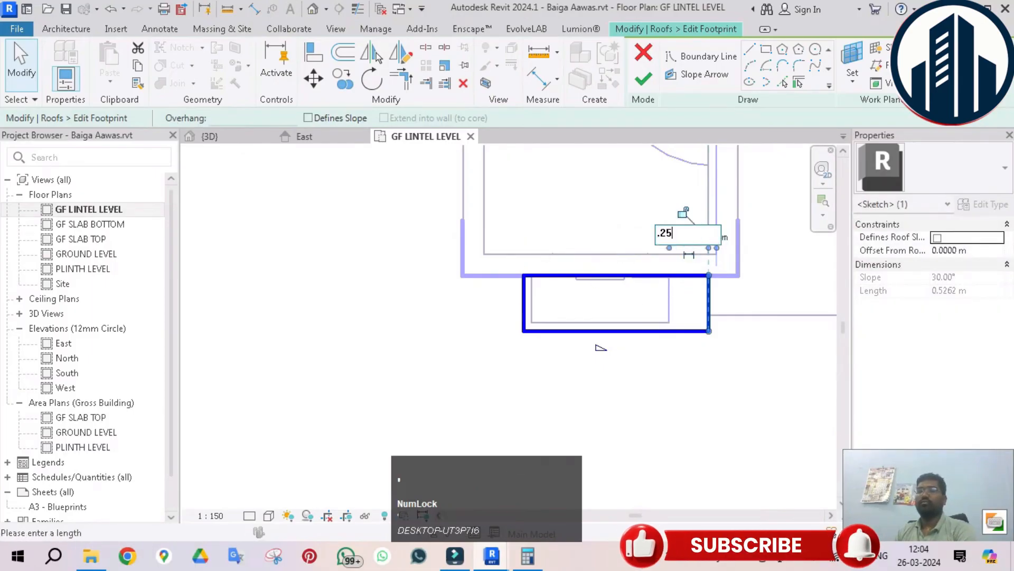
pyautogui.press('Return')
pyautogui.click(734, 367)
pyautogui.click(643, 79)
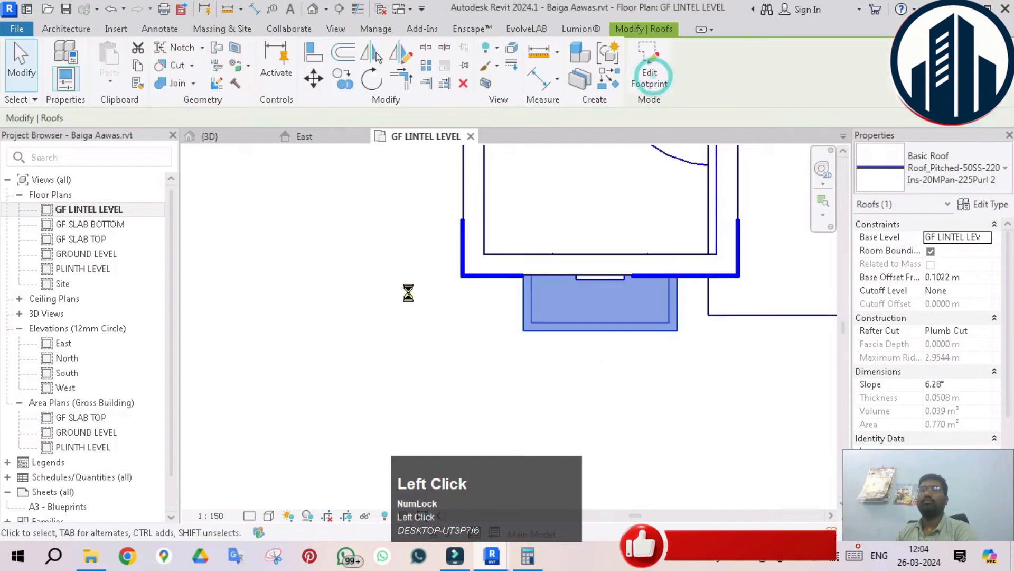
# - Switch to the Enscape window and examine the roof overhangs from the front of the house
pyautogui.click(319, 322)
pyautogui.click(239, 134)
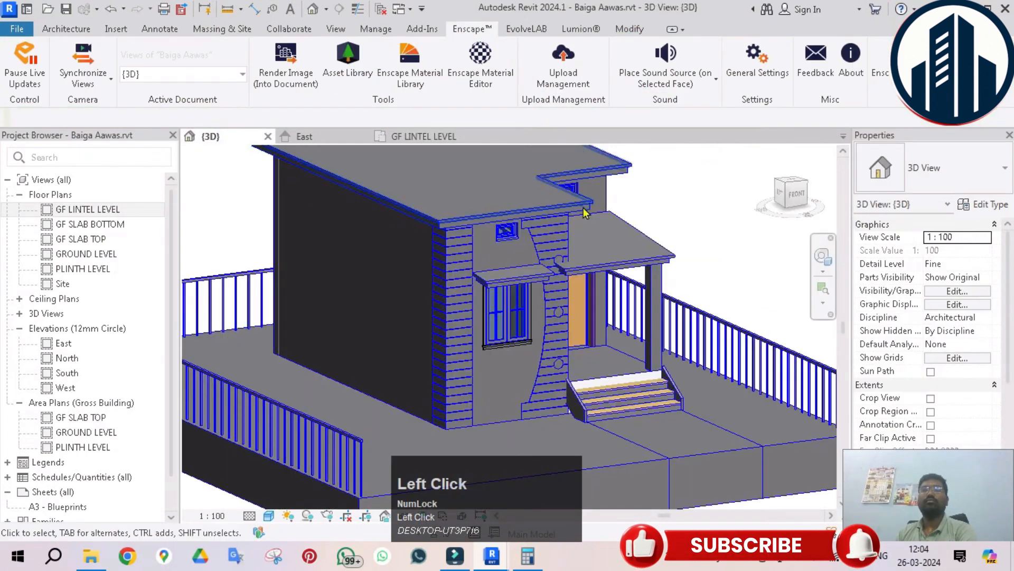
pyautogui.click(491, 555)
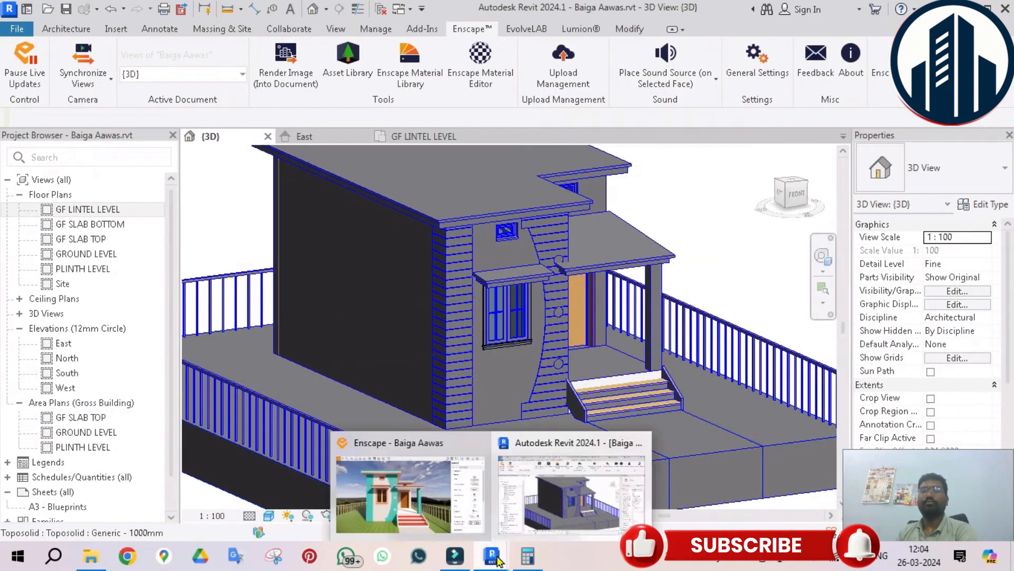
pyautogui.click(427, 502)
pyautogui.moveTo(301, 248); pyautogui.dragTo(357, 224, button='right')
pyautogui.scroll(-3, 432, 262)
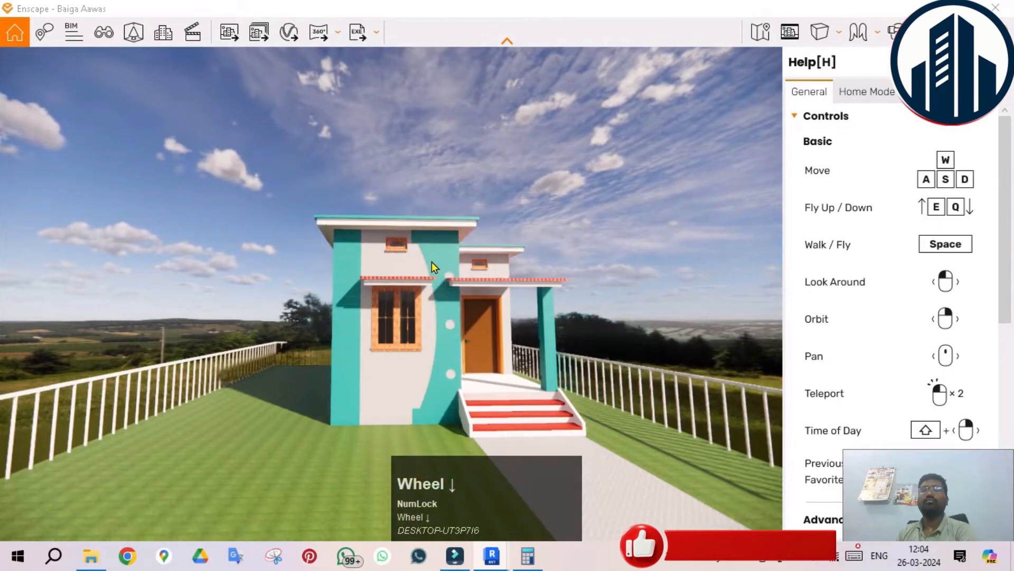
pyautogui.click(443, 278)
pyautogui.rightClick(443, 278)
pyautogui.press('Up')
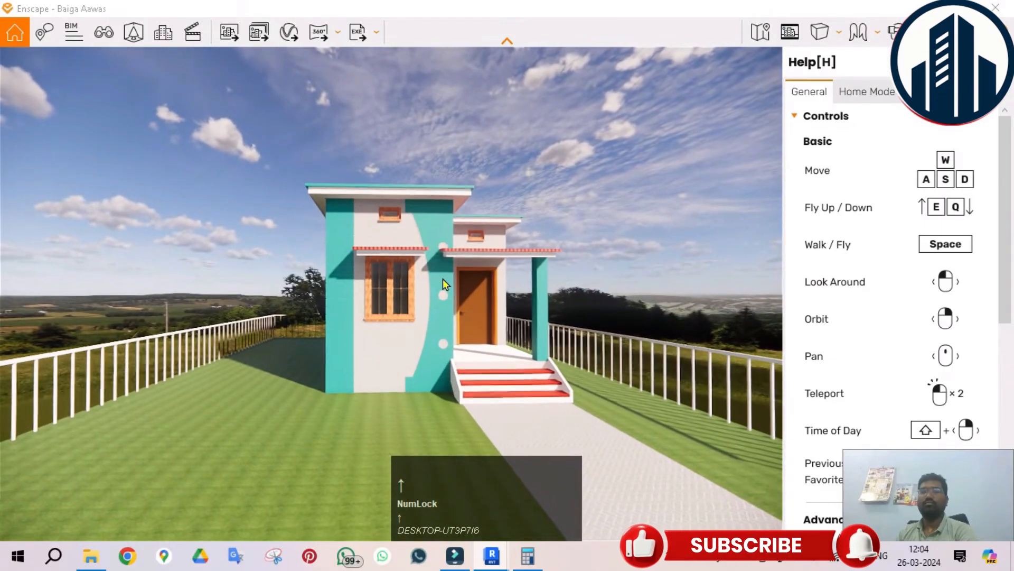
pyautogui.press('Right')
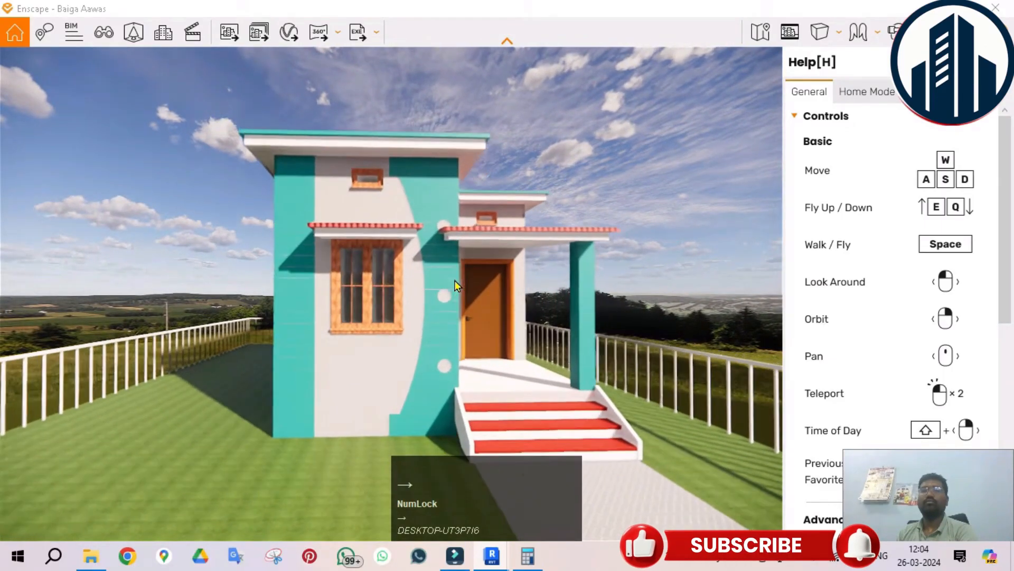
pyautogui.moveTo(455, 280); pyautogui.dragTo(455, 280, button='right')
pyautogui.rightClick(455, 278)
pyautogui.moveTo(432, 277); pyautogui.dragTo(427, 277)
pyautogui.moveTo(433, 277); pyautogui.dragTo(443, 272, button='right')
pyautogui.press('Down')
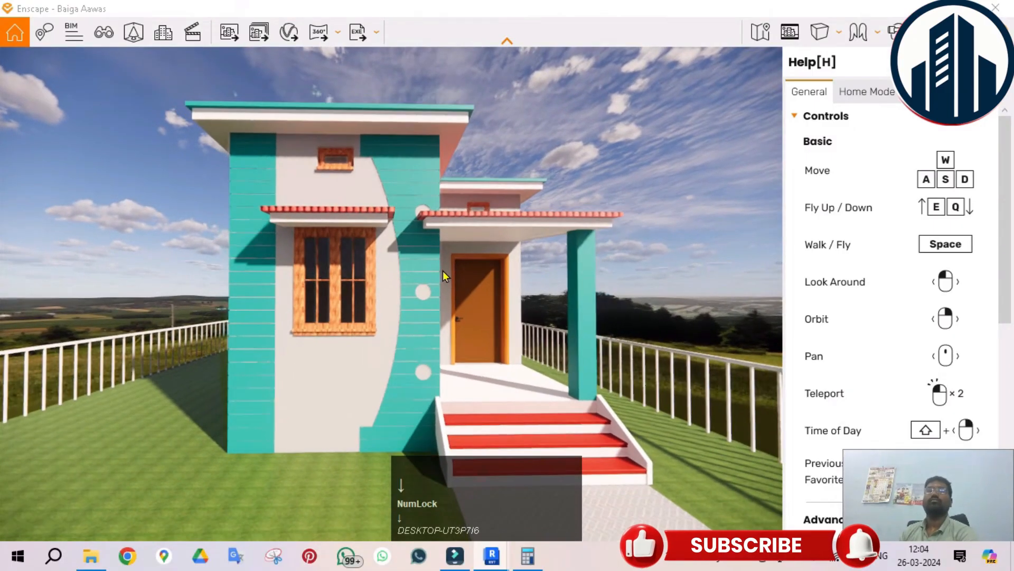
pyautogui.press('Up')
pyautogui.press('Down')
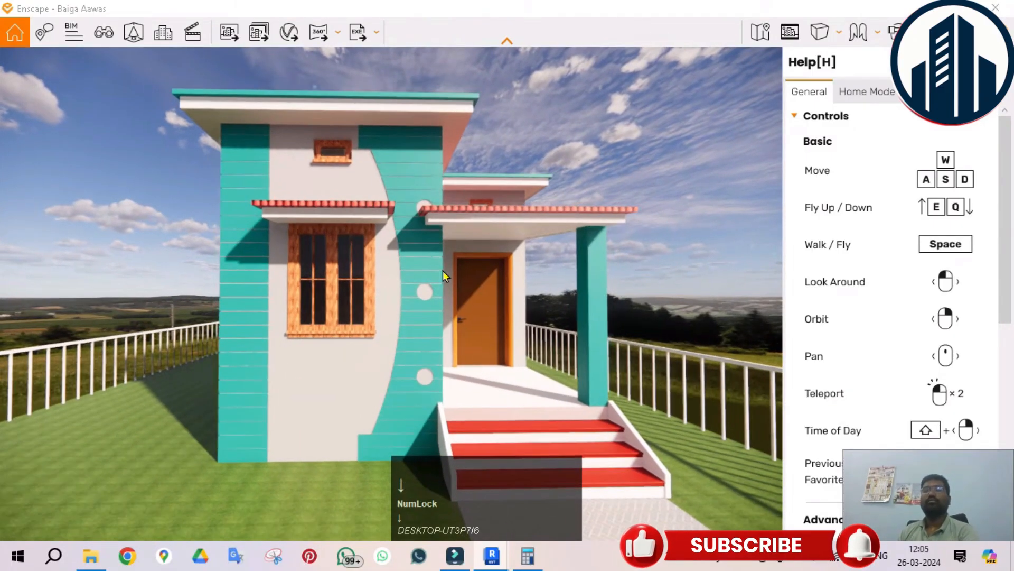
# - Frame the whole front facade in the render view and set the time of day to 08:46
pyautogui.moveTo(481, 317); pyautogui.dragTo(457, 322, button='right')
pyautogui.scroll(-2, 460, 324)
pyautogui.press('i')
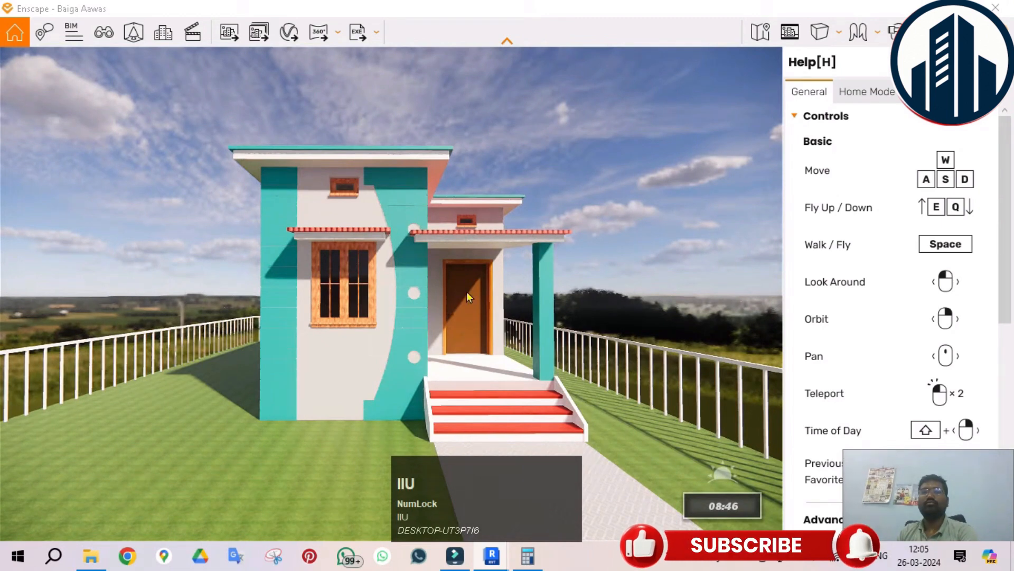
pyautogui.click(442, 283)
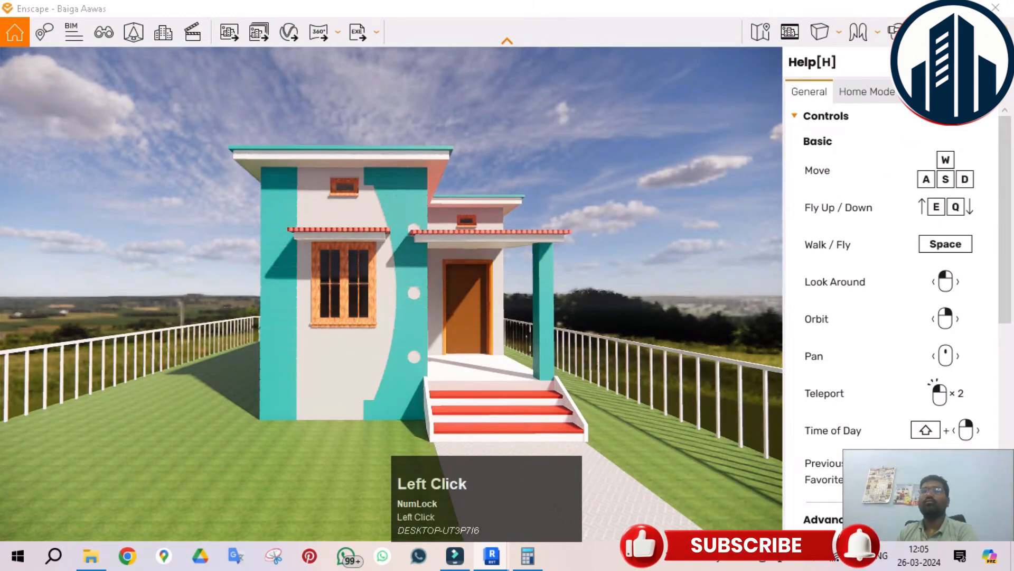
# - Set the camera exposure to 40 % and the rendering quality to Ultra in the visual settings
pyautogui.click(941, 32)
pyautogui.moveTo(514, 280); pyautogui.dragTo(492, 284)
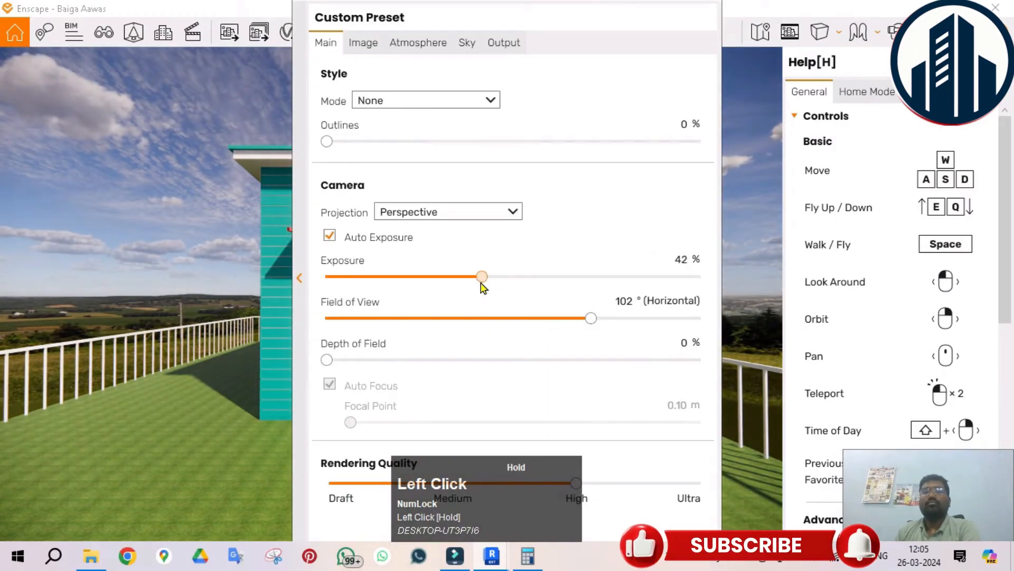
pyautogui.press('Escape')
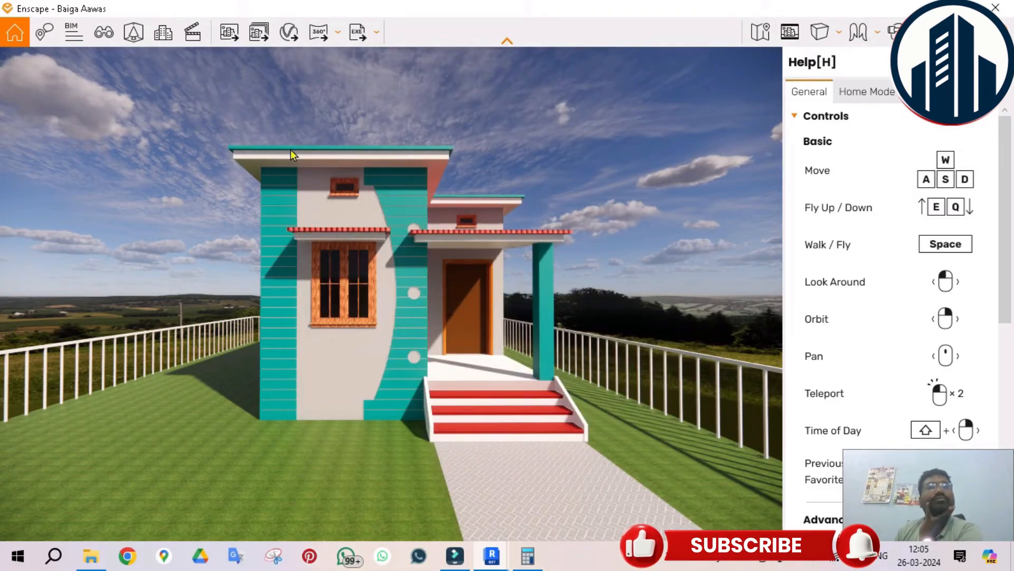
pyautogui.click(227, 40)
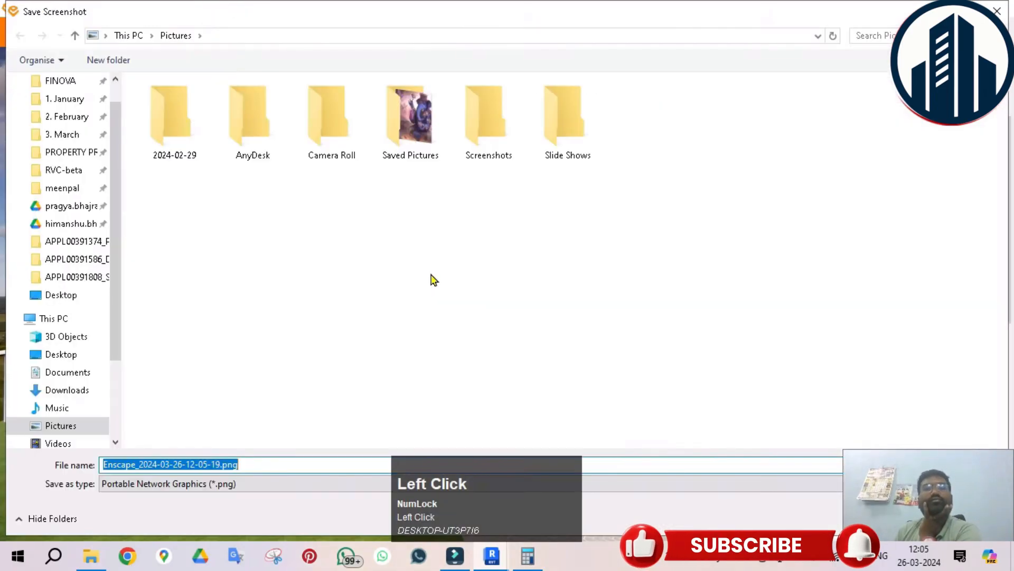
pyautogui.press('Return')
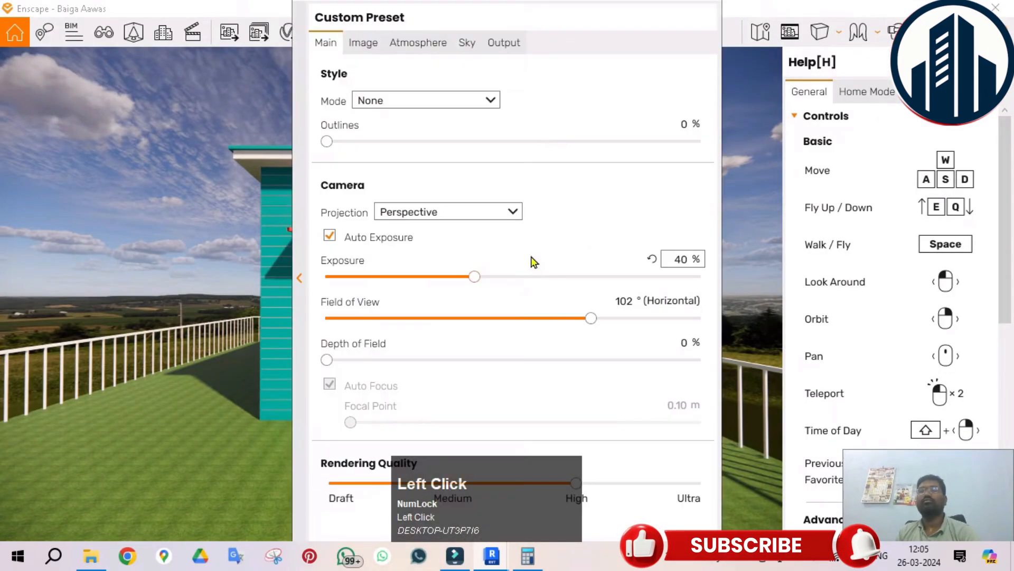
pyautogui.click(691, 489)
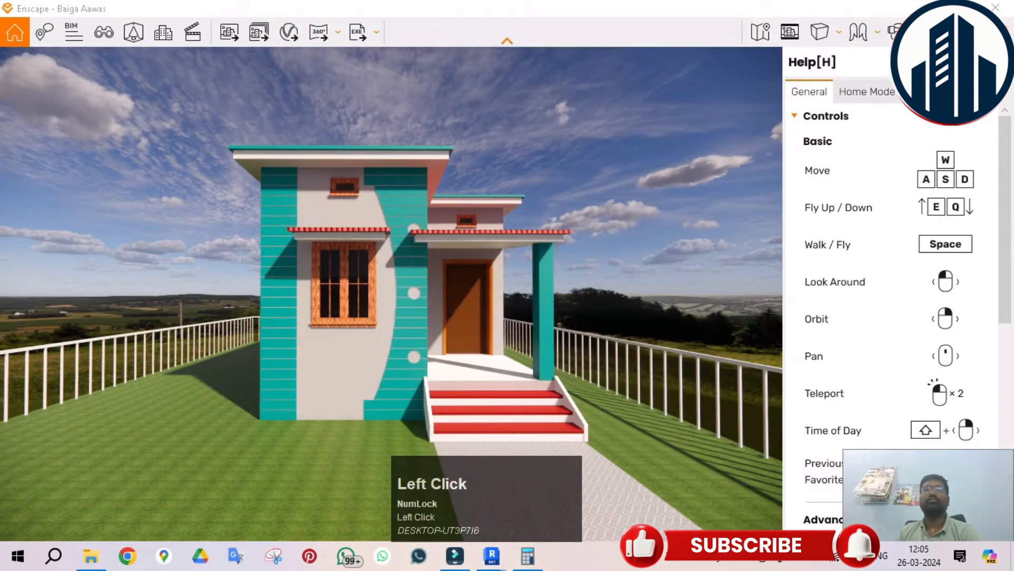
pyautogui.click(227, 32)
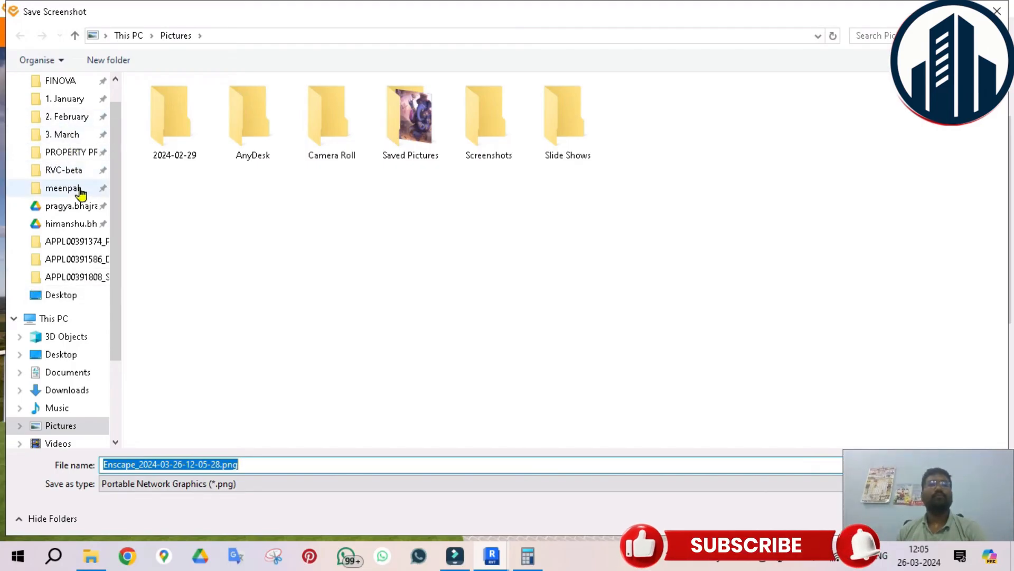
pyautogui.scroll(1, 70, 188)
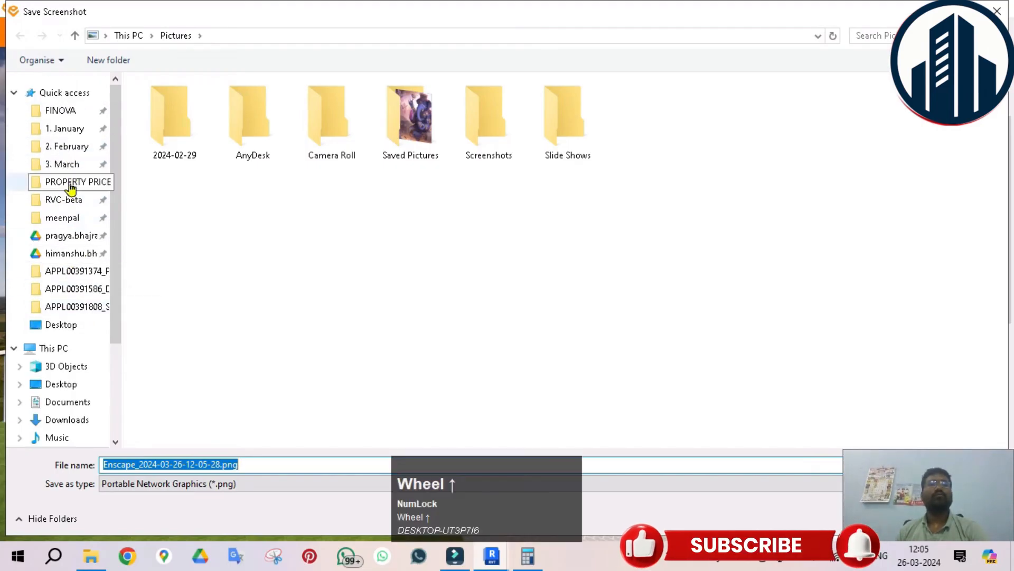
pyautogui.click(67, 402)
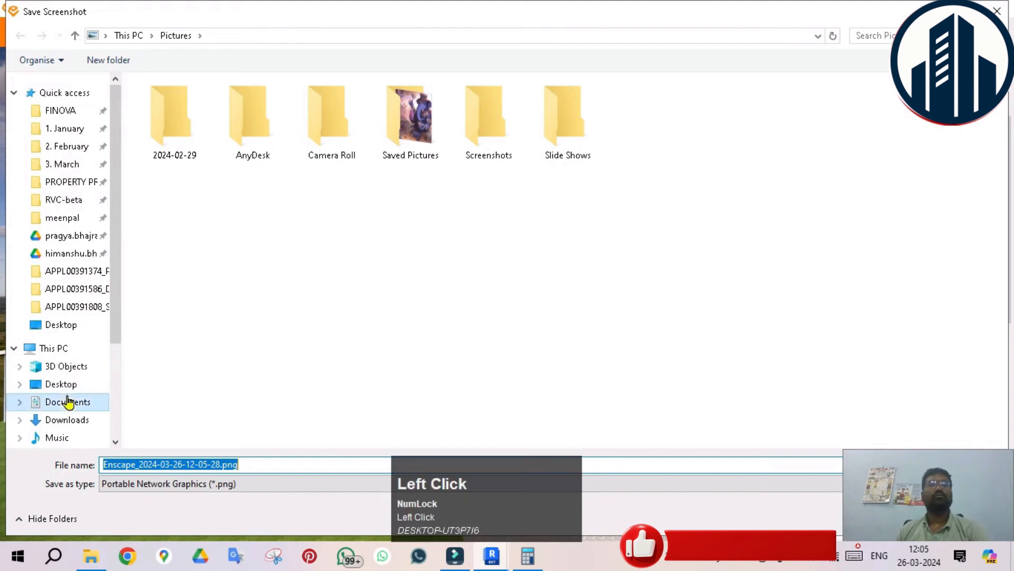
pyautogui.doubleClick(192, 183)
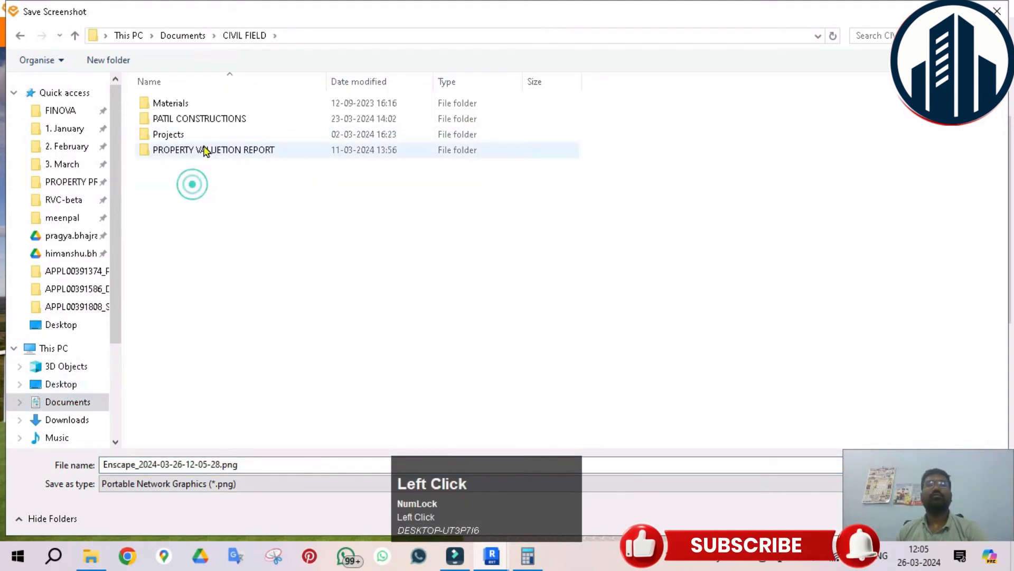
pyautogui.doubleClick(202, 135)
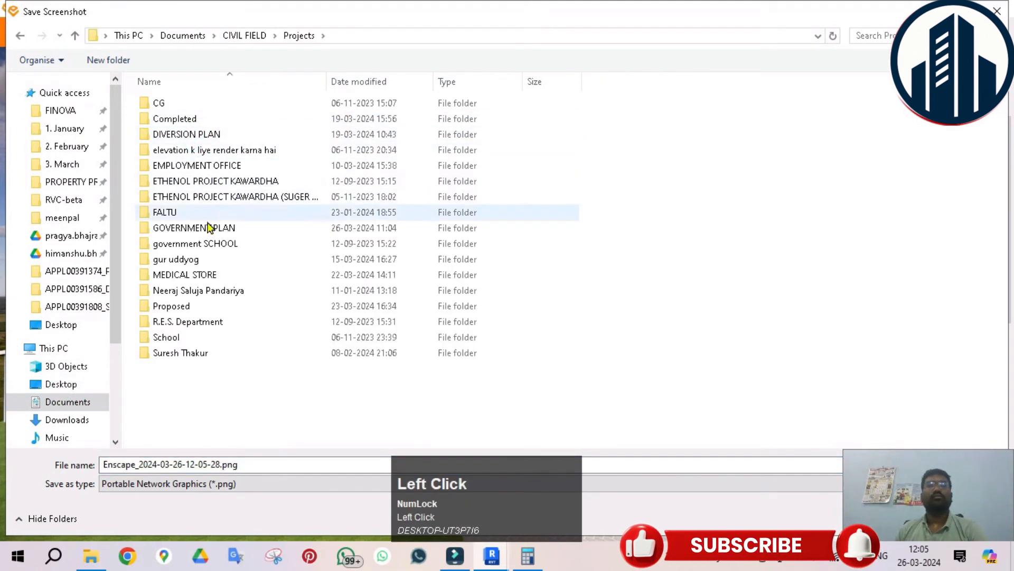
pyautogui.doubleClick(226, 227)
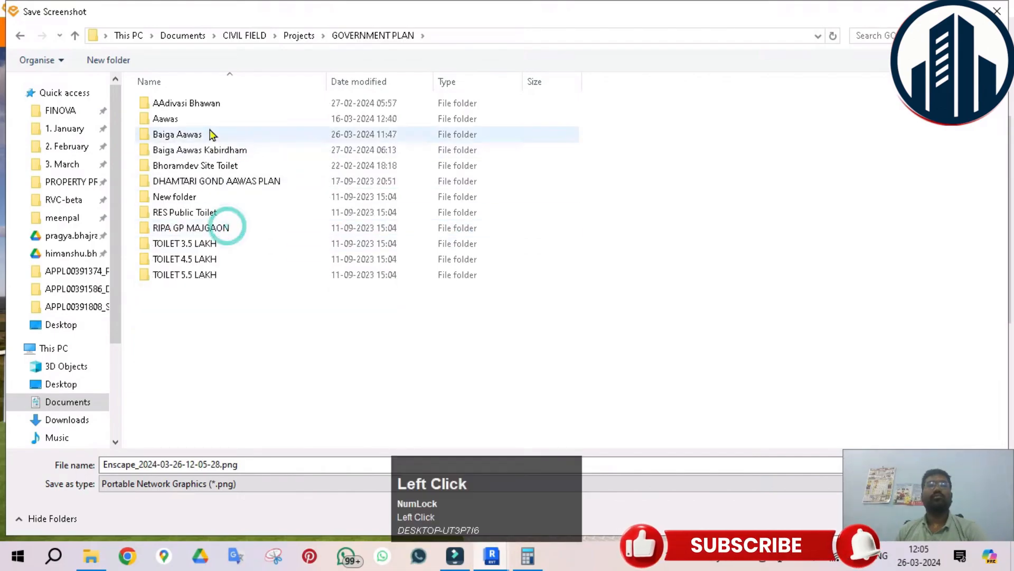
pyautogui.doubleClick(211, 135)
pyautogui.click(750, 468)
pyautogui.press('Return')
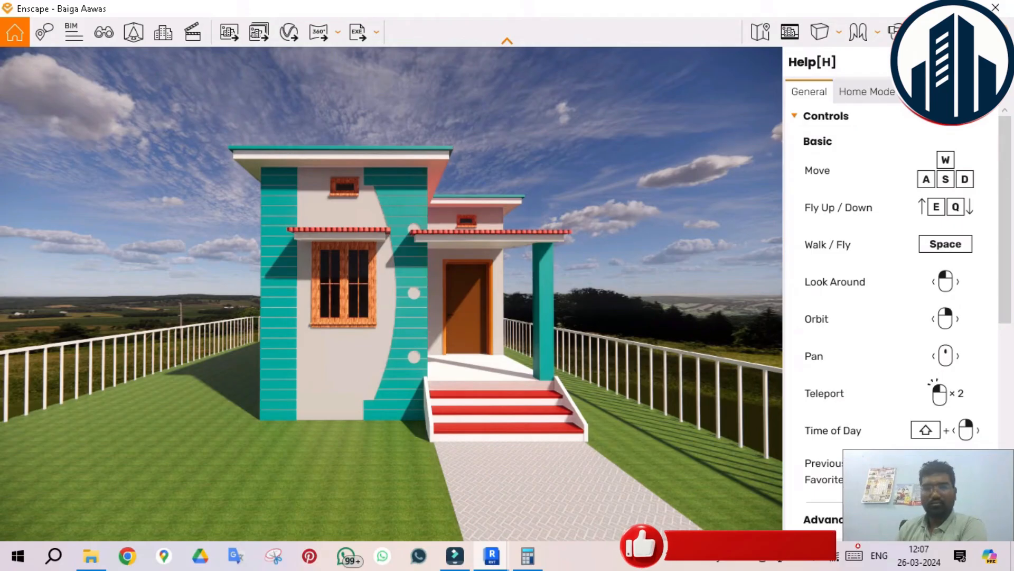
# - Frame the house from the porch-side corner with both doors visible and export this view as a PNG in the Baiga Aawas folder
pyautogui.moveTo(413, 283); pyautogui.dragTo(357, 285, button='right')
pyautogui.moveTo(449, 278); pyautogui.dragTo(430, 278)
pyautogui.moveTo(430, 278); pyautogui.dragTo(404, 276, button='right')
pyautogui.moveTo(486, 271); pyautogui.dragTo(468, 270)
pyautogui.scroll(2, 468, 270)
pyautogui.moveTo(468, 271); pyautogui.dragTo(462, 271, button='right')
pyautogui.scroll(-2, 471, 270)
pyautogui.moveTo(463, 271); pyautogui.dragTo(483, 273)
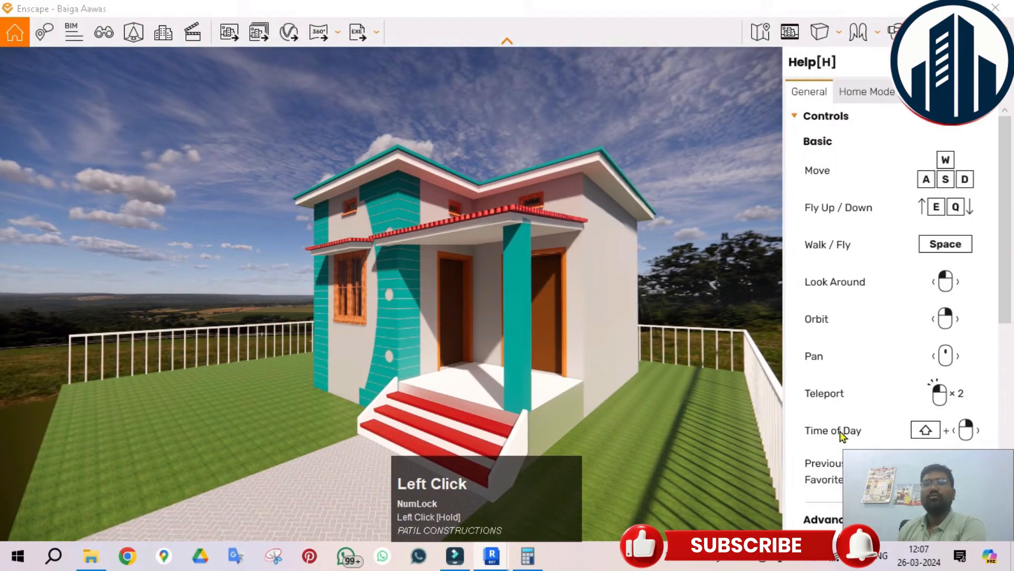
pyautogui.click(219, 32)
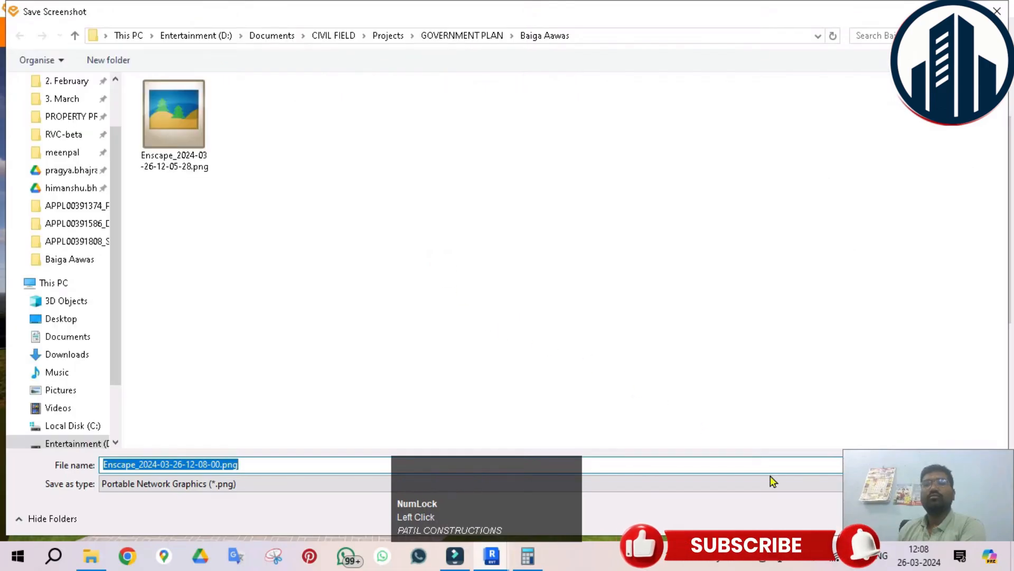
pyautogui.press('Return')
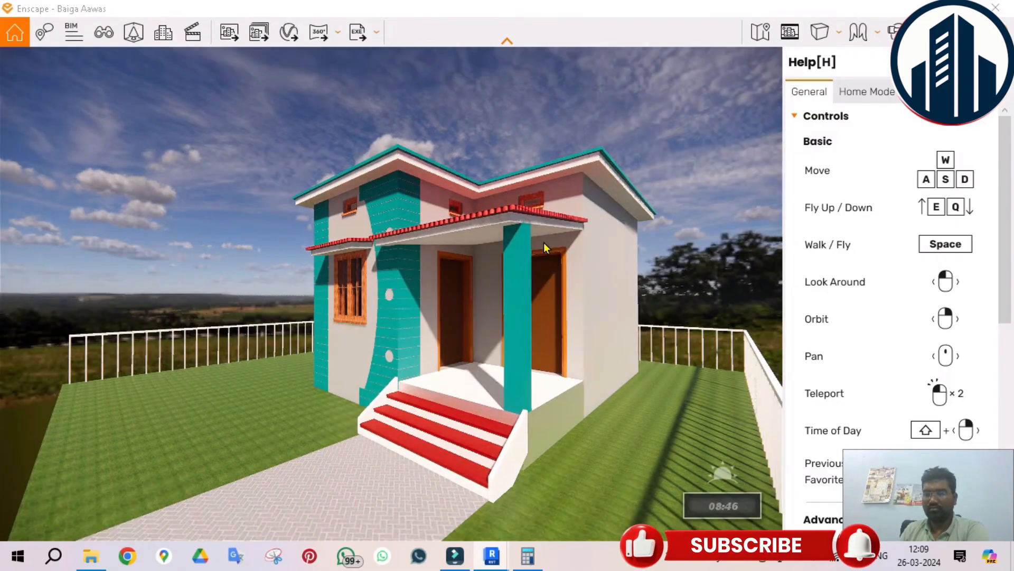
# - Frame the house from the window-side corner with the long blank side wall visible and export this view as an image
pyautogui.moveTo(278, 231); pyautogui.dragTo(417, 294, button='right')
pyautogui.moveTo(417, 290); pyautogui.dragTo(395, 294)
pyautogui.moveTo(396, 294); pyautogui.dragTo(404, 294, button='right')
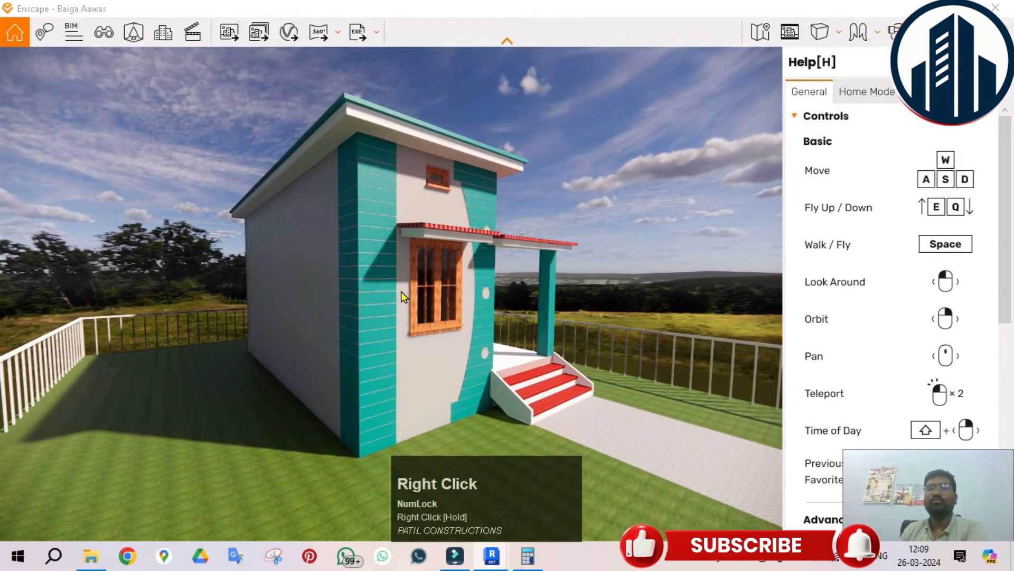
pyautogui.scroll(-3, 401, 291)
pyautogui.moveTo(423, 338)
pyautogui.mouseDown()
pyautogui.moveTo(407, 322)
pyautogui.moveTo(433, 350)
pyautogui.mouseUp()
pyautogui.scroll(3, 437, 350)
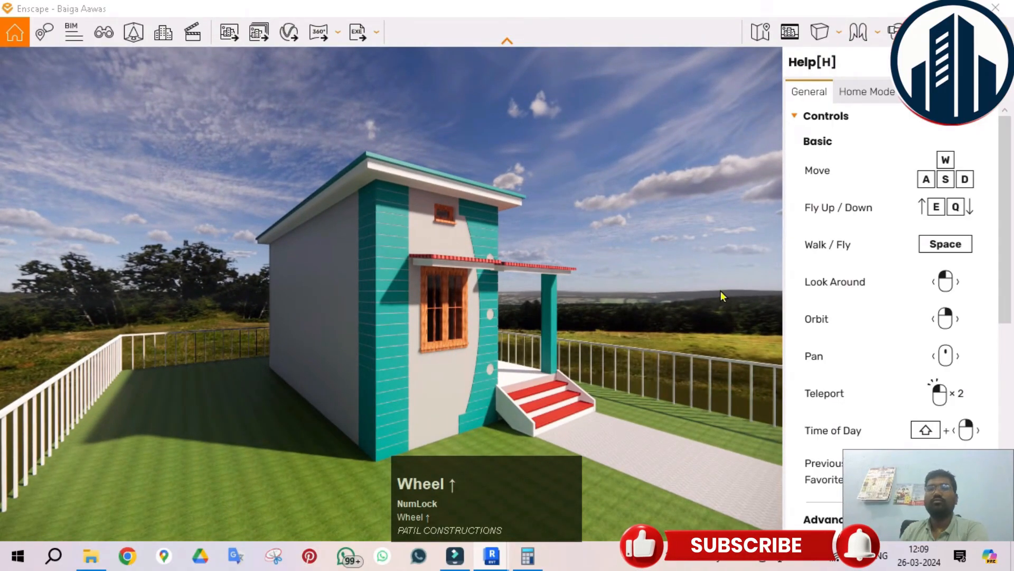
pyautogui.click(227, 34)
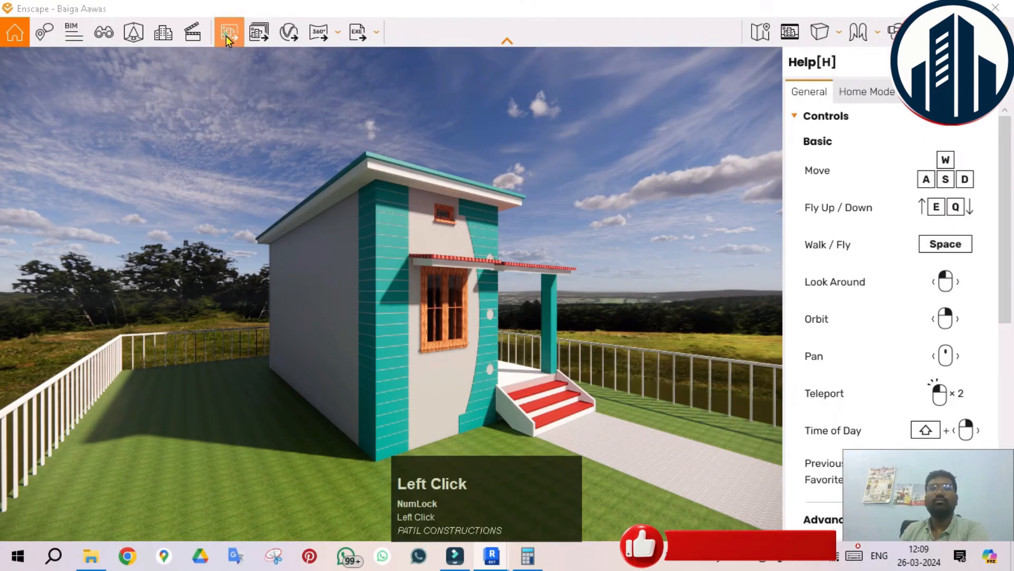
pyautogui.press('Return')
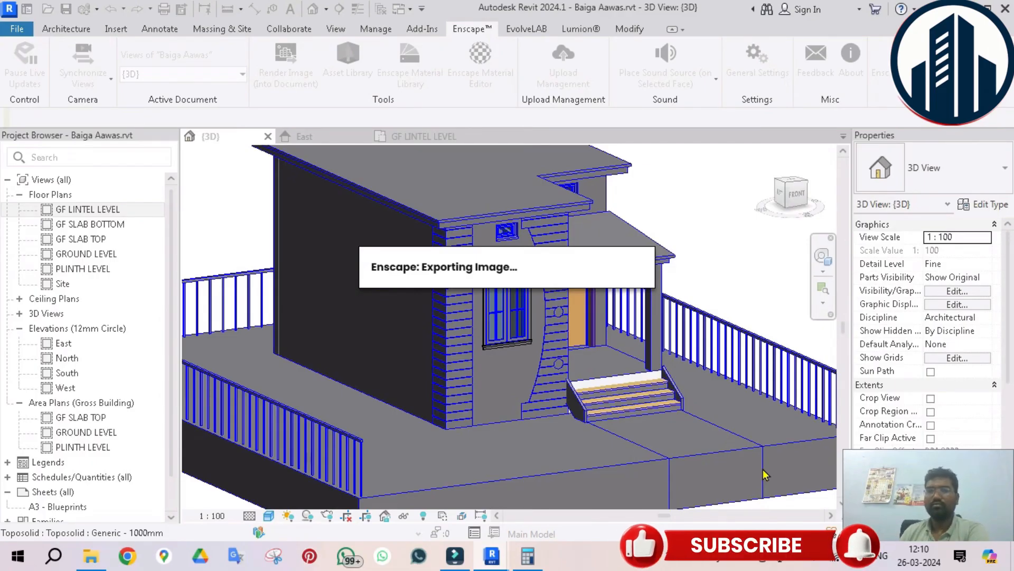
pyautogui.click(505, 563)
pyautogui.click(563, 489)
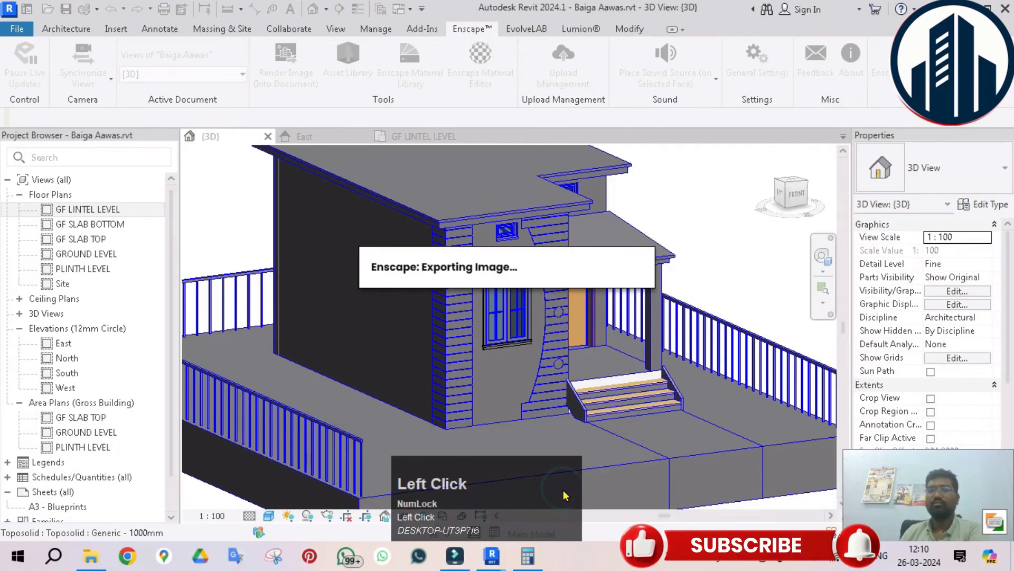